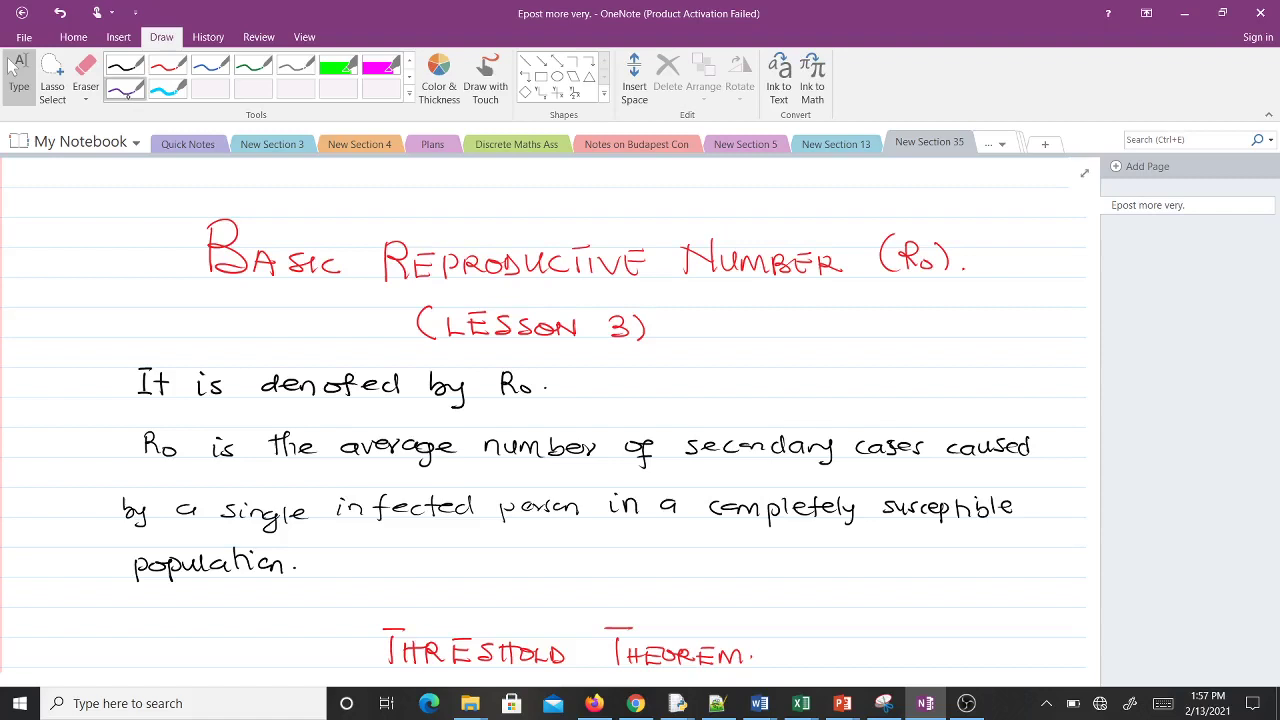
# Double-underline R0 in 'It is denoted by R0' with purple ink
pyautogui.click(125, 88)
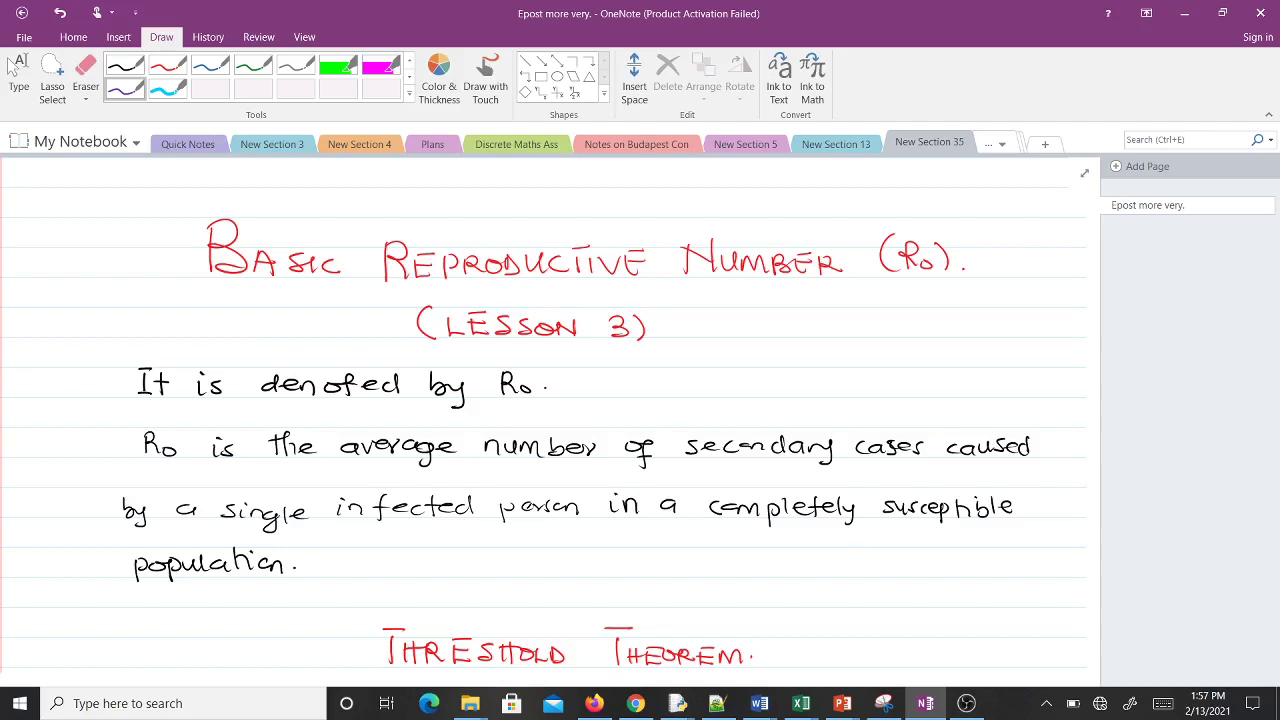
pyautogui.moveTo(510, 405); pyautogui.dragTo(535, 405)
pyautogui.scroll(-2, 10, 64)
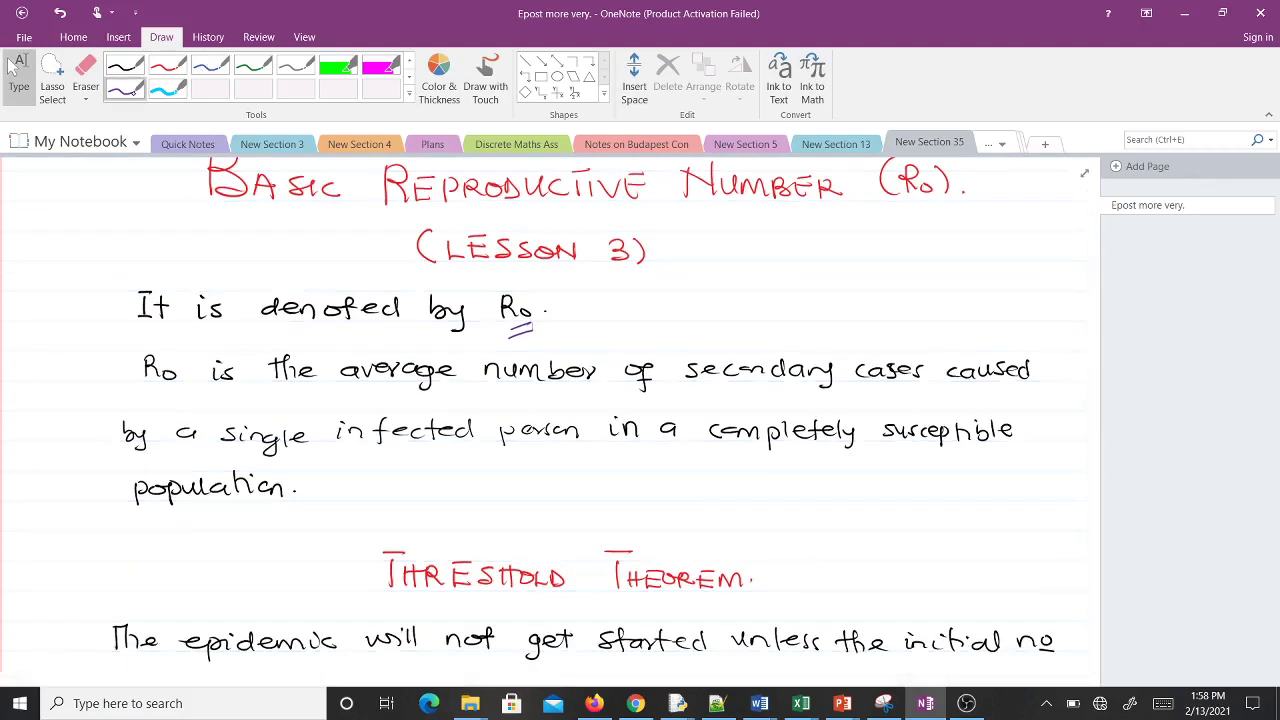
# Handwrite labels A, B, C under 'susceptible' with values 4, 2, 8 and start their sum over 3
pyautogui.click(128, 86)
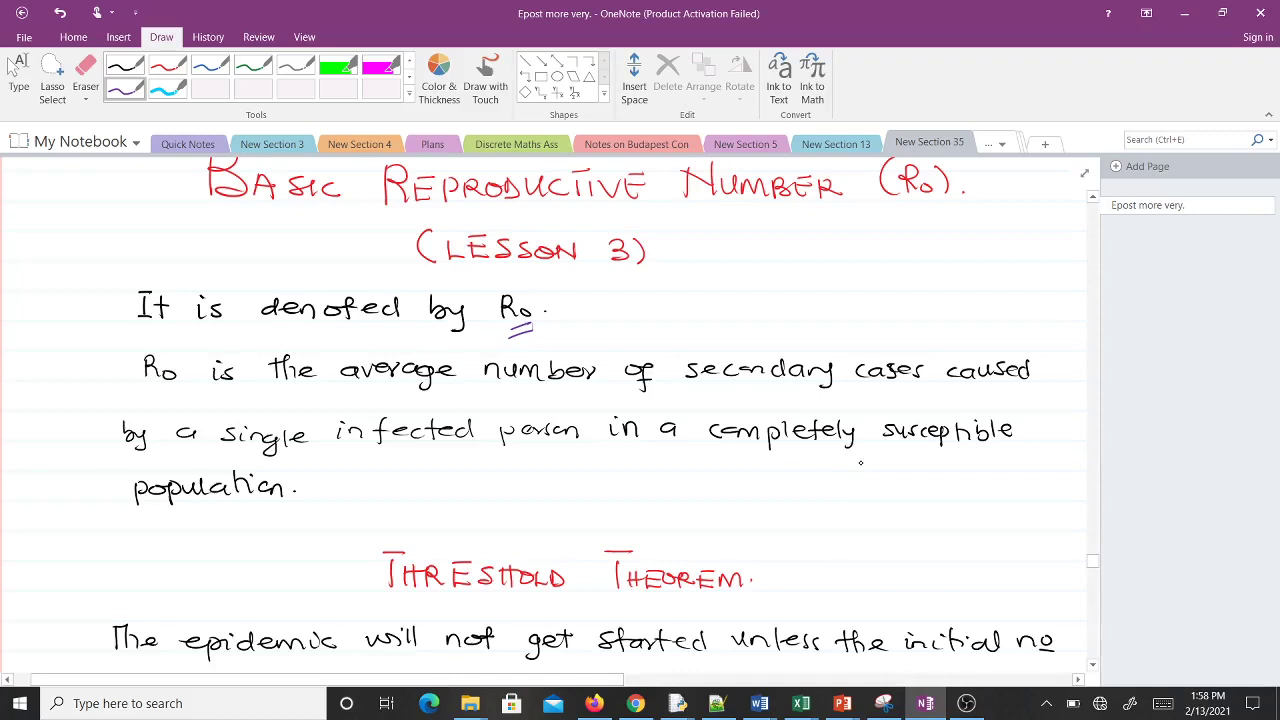
pyautogui.moveTo(880, 462)
pyautogui.mouseDown()
pyautogui.moveTo(886, 448)
pyautogui.moveTo(892, 462)
pyautogui.moveTo(998, 463)
pyautogui.mouseUp()
pyautogui.moveTo(886, 477)
pyautogui.mouseDown()
pyautogui.moveTo(889, 494)
pyautogui.moveTo(946, 497)
pyautogui.mouseUp()
pyautogui.moveTo(1003, 455); pyautogui.dragTo(990, 487)
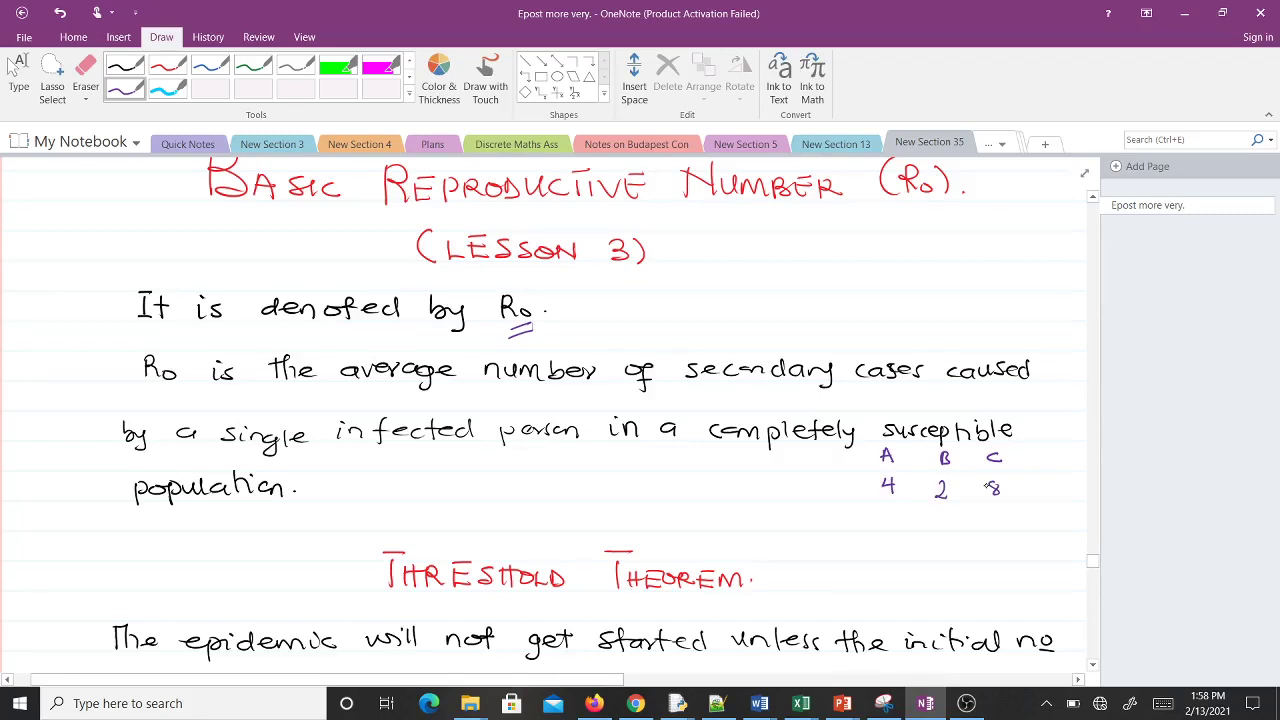
pyautogui.moveTo(950, 518)
pyautogui.mouseDown()
pyautogui.moveTo(1000, 509)
pyautogui.moveTo(982, 550)
pyautogui.mouseUp()
# Erase the 8 under C, write 6 in purple, and undo the stray stroke
pyautogui.click(85, 75)
pyautogui.click(997, 490)
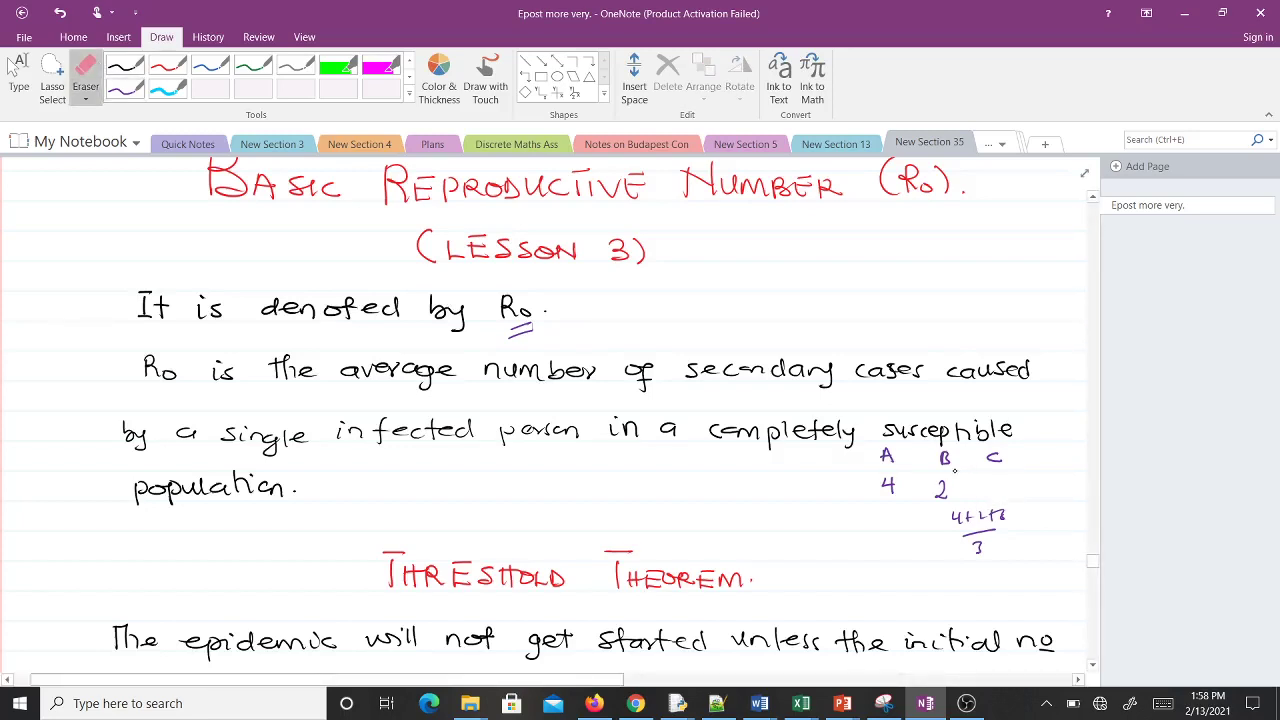
pyautogui.click(127, 88)
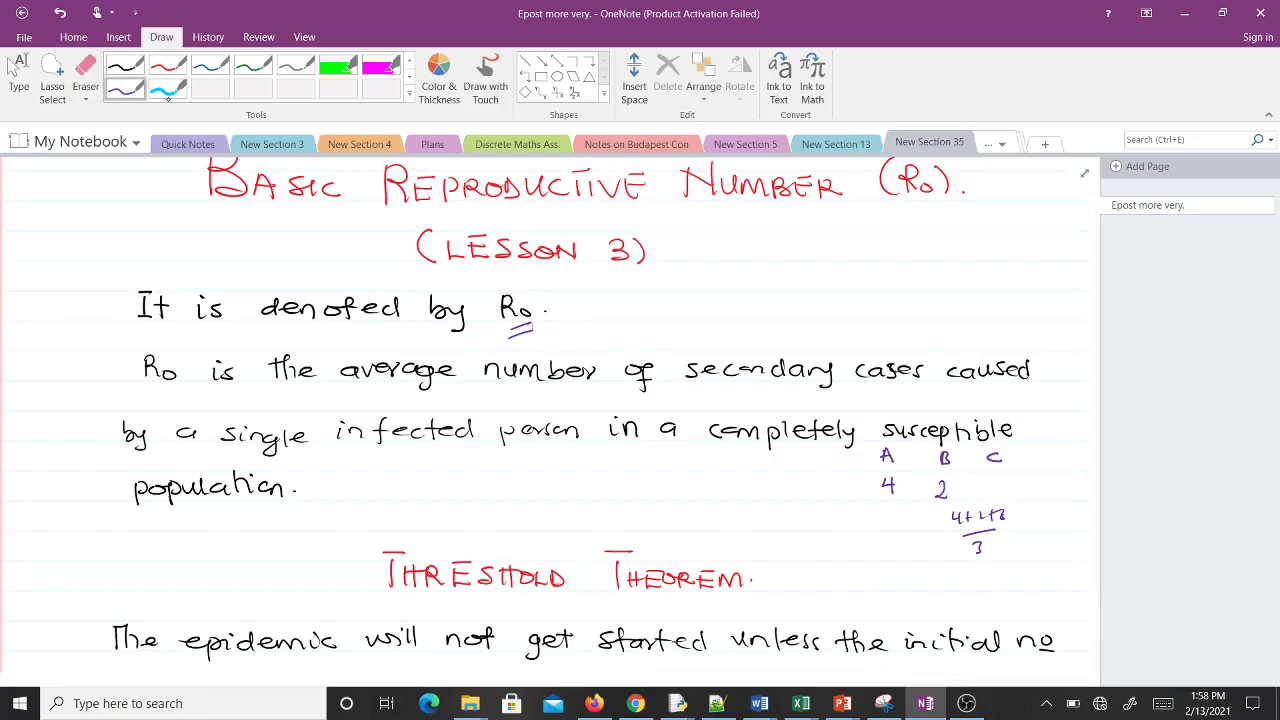
pyautogui.moveTo(991, 482)
pyautogui.mouseDown()
pyautogui.moveTo(1000, 516)
pyautogui.moveTo(1018, 506)
pyautogui.moveTo(1003, 485)
pyautogui.moveTo(1018, 520)
pyautogui.moveTo(1026, 509)
pyautogui.moveTo(998, 492)
pyautogui.moveTo(1028, 505)
pyautogui.moveTo(1027, 545)
pyautogui.mouseUp()
pyautogui.click(86, 72)
pyautogui.click(127, 88)
pyautogui.hotkey('ctrl', 'z')
# Write 12/3 = 4 beside the sum and double-underline the result 4
pyautogui.moveTo(1030, 532); pyautogui.dragTo(1040, 551)
pyautogui.moveTo(1025, 557)
pyautogui.mouseDown()
pyautogui.moveTo(1028, 572)
pyautogui.moveTo(1060, 549)
pyautogui.mouseUp()
pyautogui.moveTo(1066, 536); pyautogui.dragTo(1064, 548)
pyautogui.moveTo(1064, 548); pyautogui.dragTo(1070, 572)
# Underline the ≥ sign in 'If R0 ≥ 1' in the threshold theorem notes
pyautogui.scroll(-4, 545, 417)
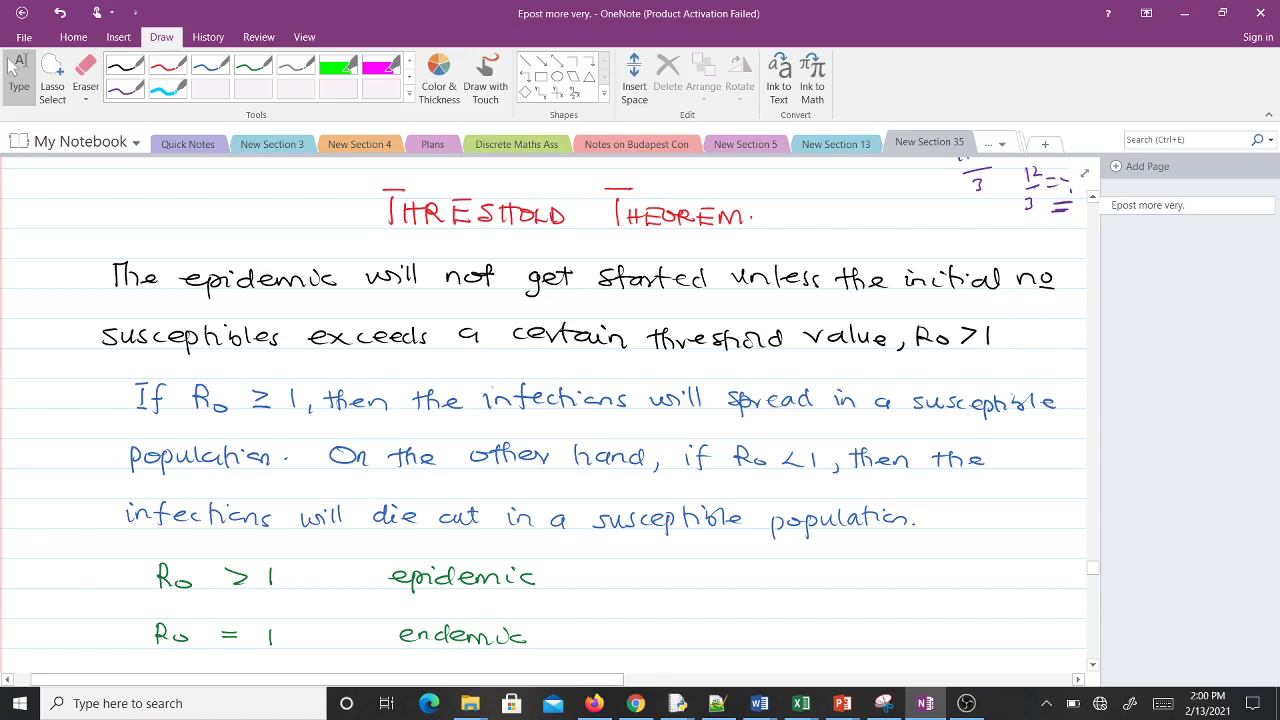
pyautogui.scroll(-1, 265, 418)
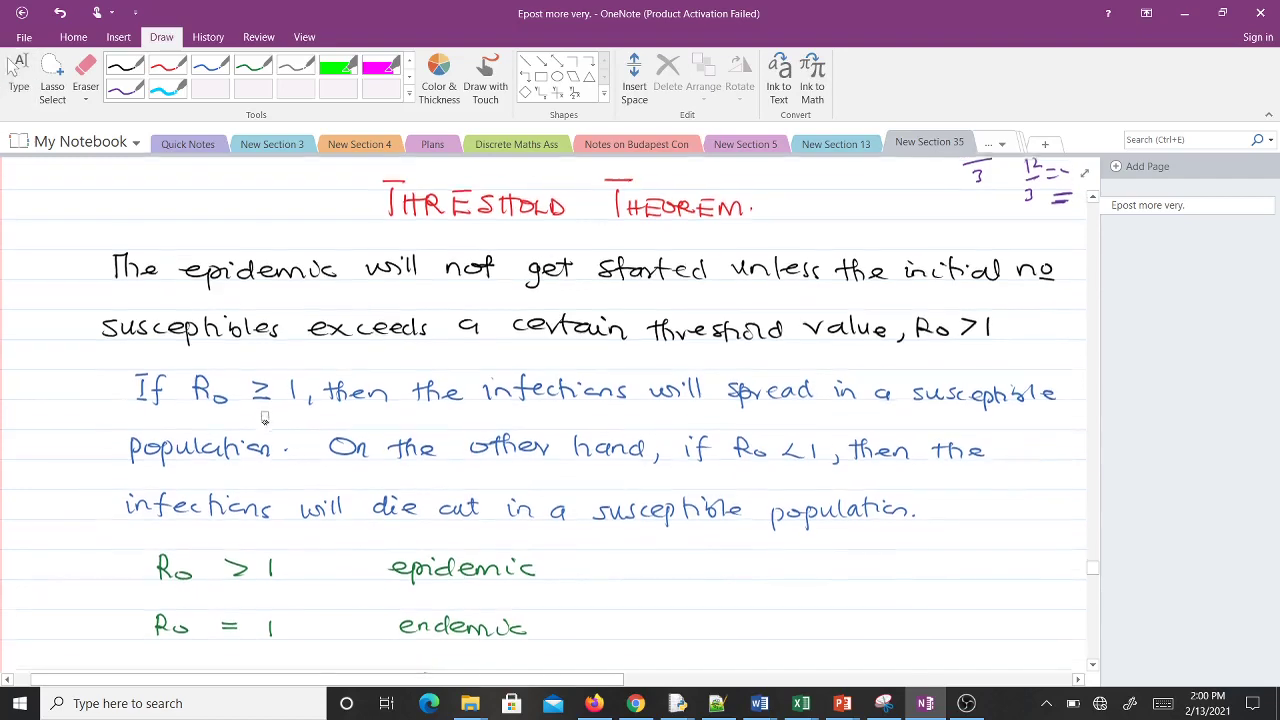
pyautogui.moveTo(250, 393); pyautogui.dragTo(270, 391)
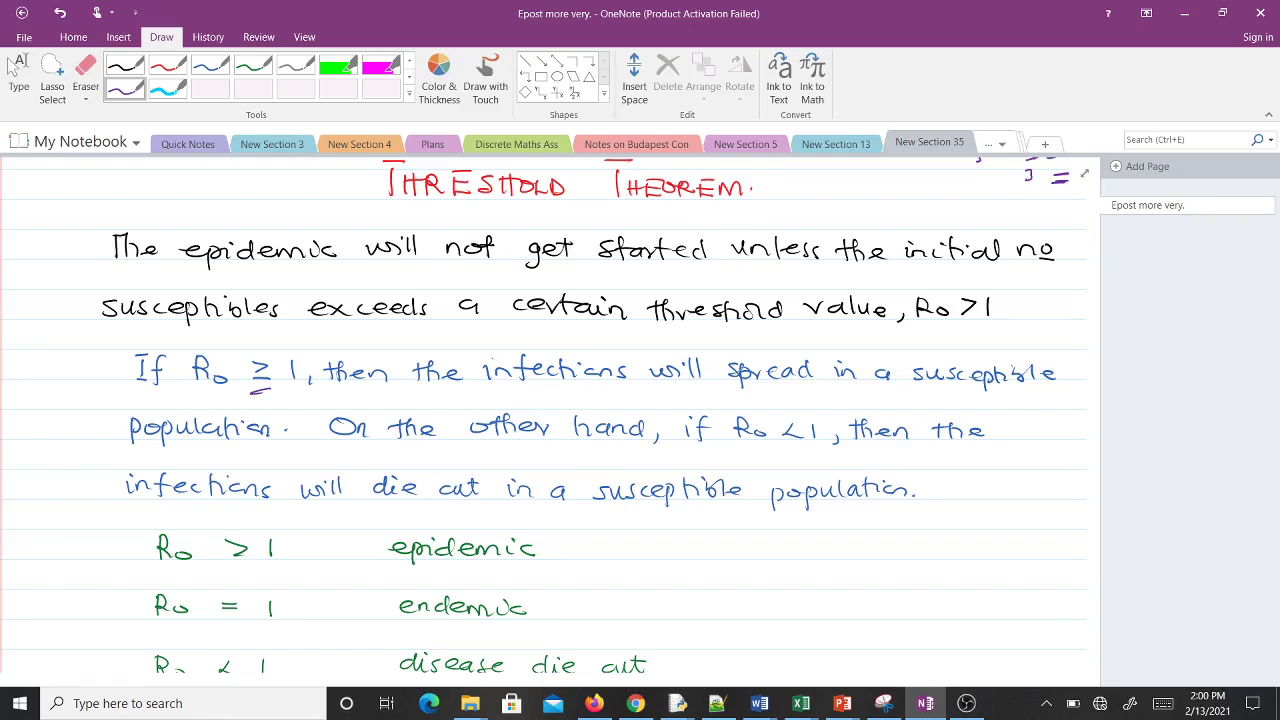
# Tick the epidemic and endemic rows and write Measles and Cholera beside them in purple
pyautogui.scroll(-3, 543, 415)
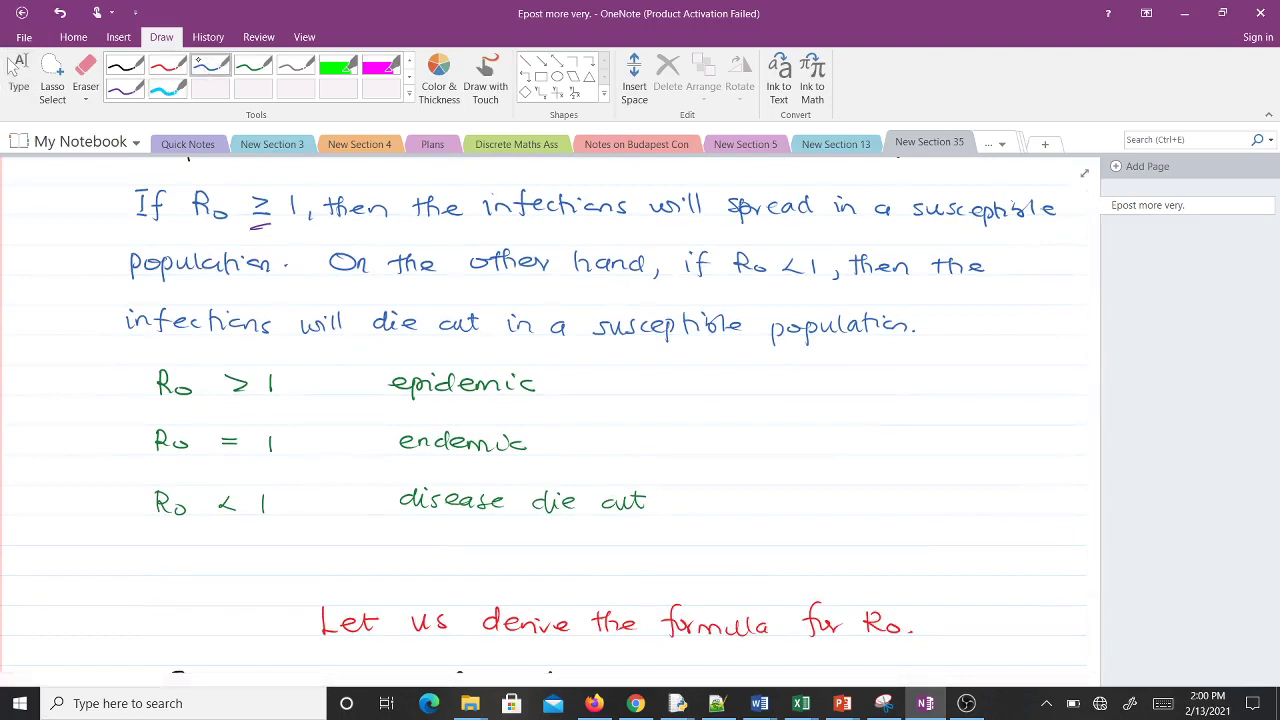
pyautogui.moveTo(661, 379); pyautogui.dragTo(690, 372)
pyautogui.click(125, 88)
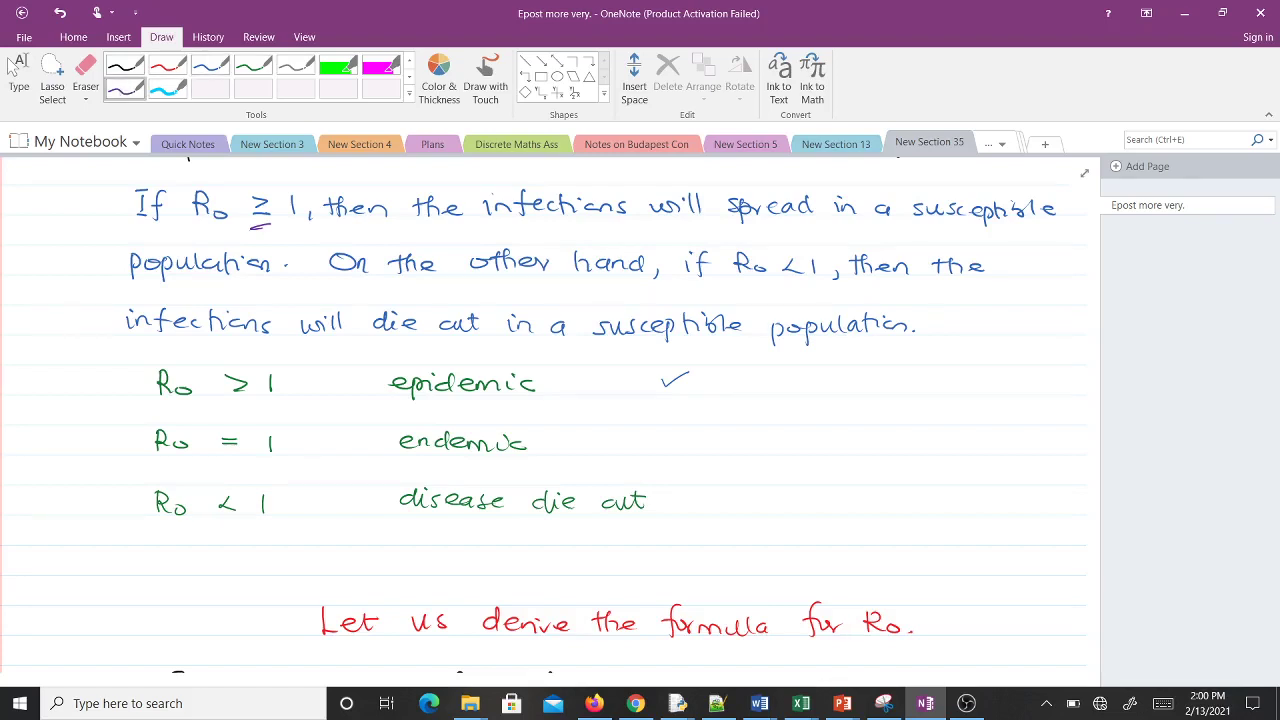
pyautogui.moveTo(655, 437); pyautogui.dragTo(686, 430)
pyautogui.moveTo(785, 390); pyautogui.dragTo(886, 386)
pyautogui.moveTo(786, 438); pyautogui.dragTo(852, 444)
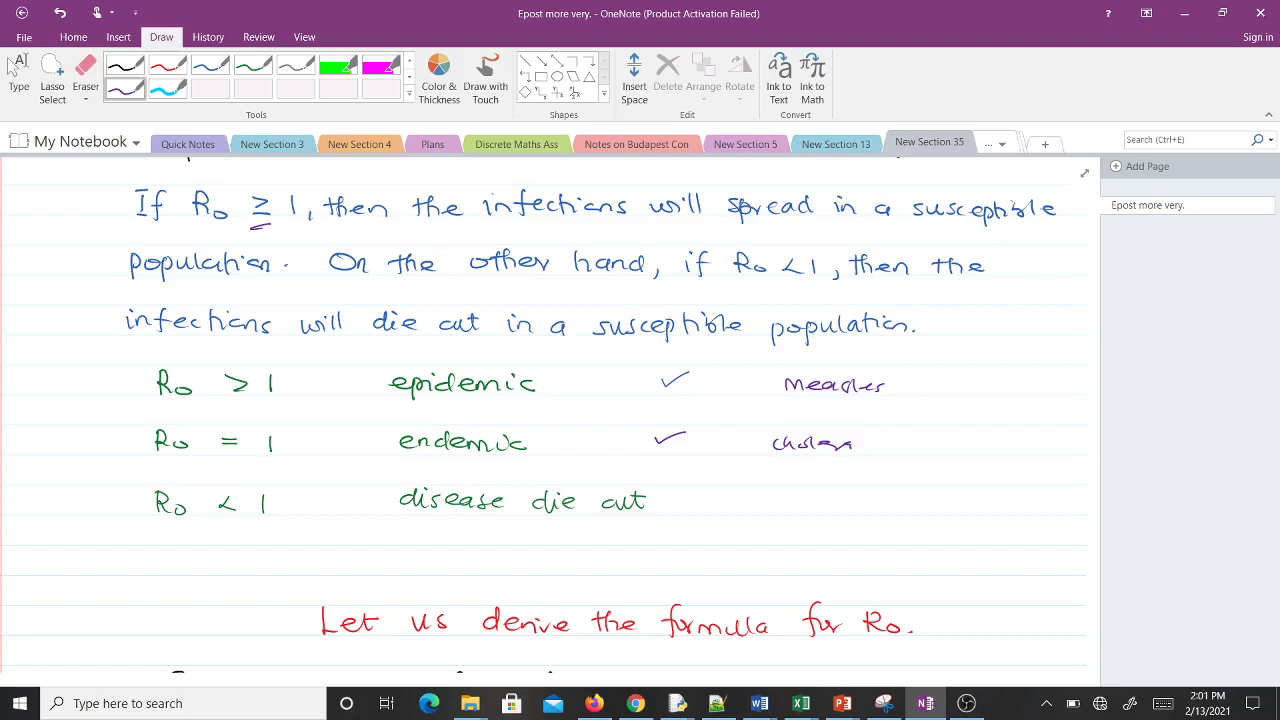
# Label equation (2) as the disease class and mark the dI numerator
pyautogui.scroll(-3, 852, 444)
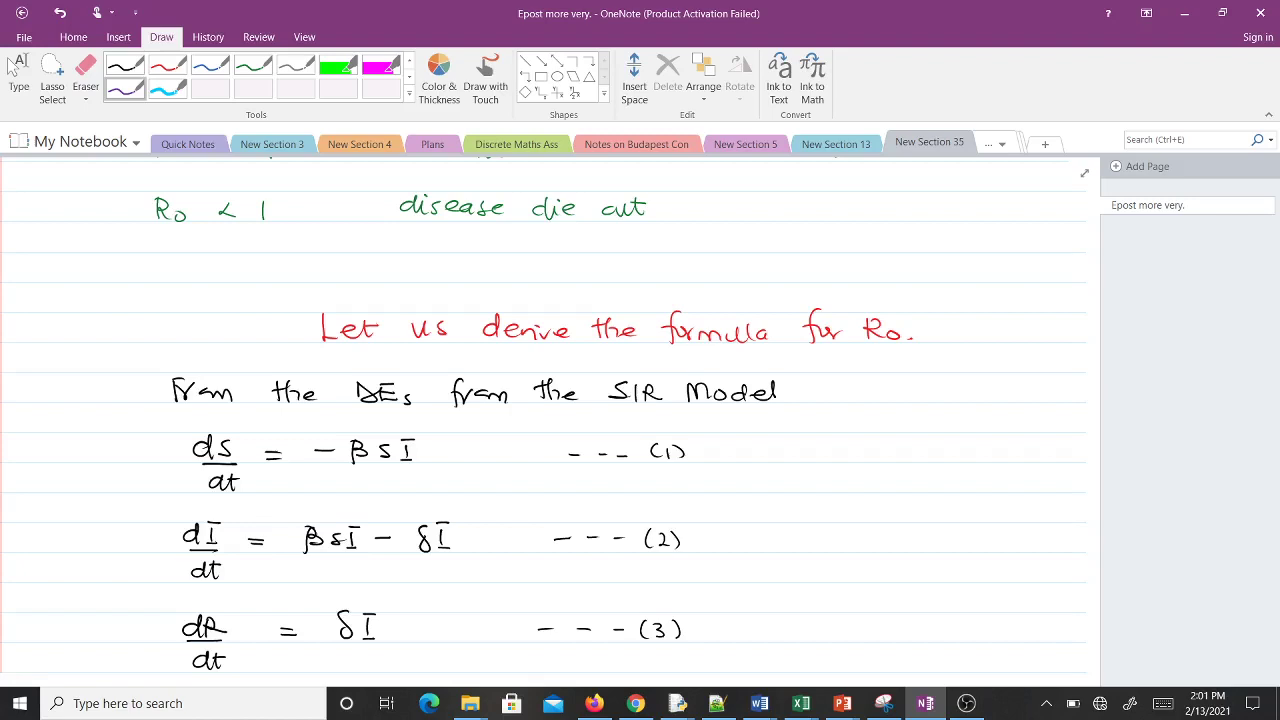
pyautogui.scroll(-1, 544, 420)
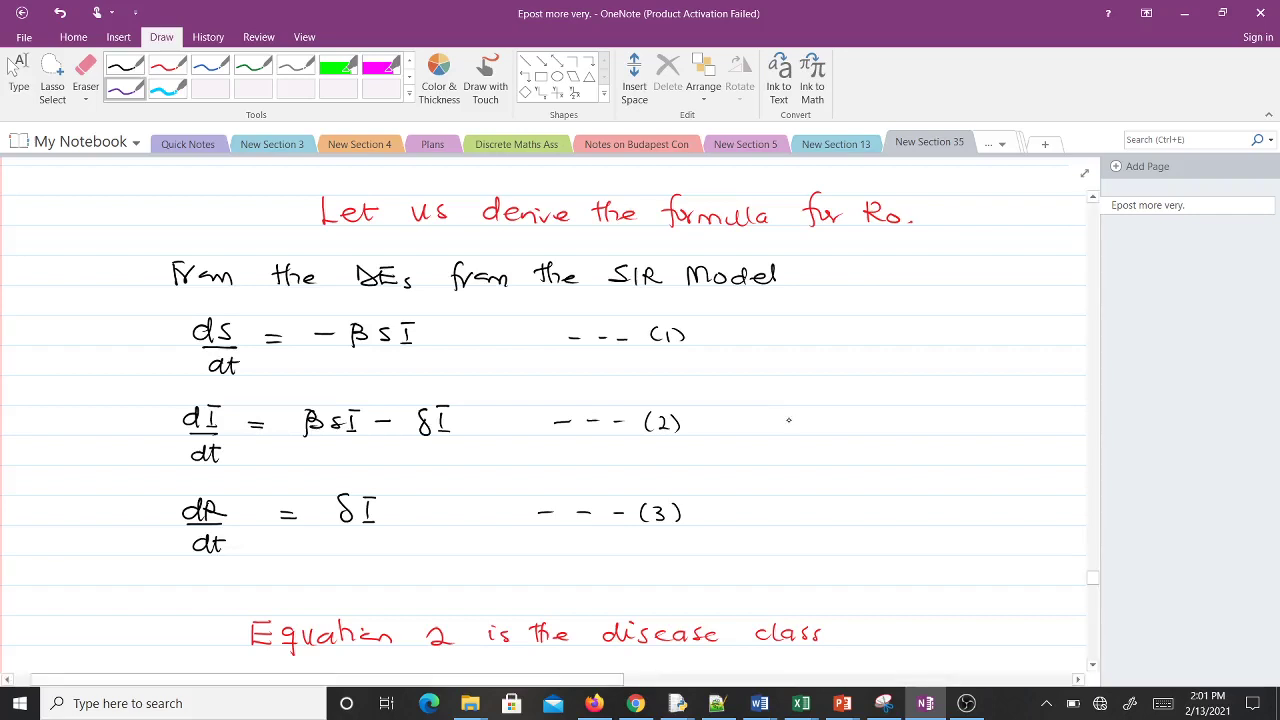
pyautogui.moveTo(798, 413)
pyautogui.mouseDown()
pyautogui.moveTo(828, 428)
pyautogui.moveTo(962, 430)
pyautogui.mouseUp()
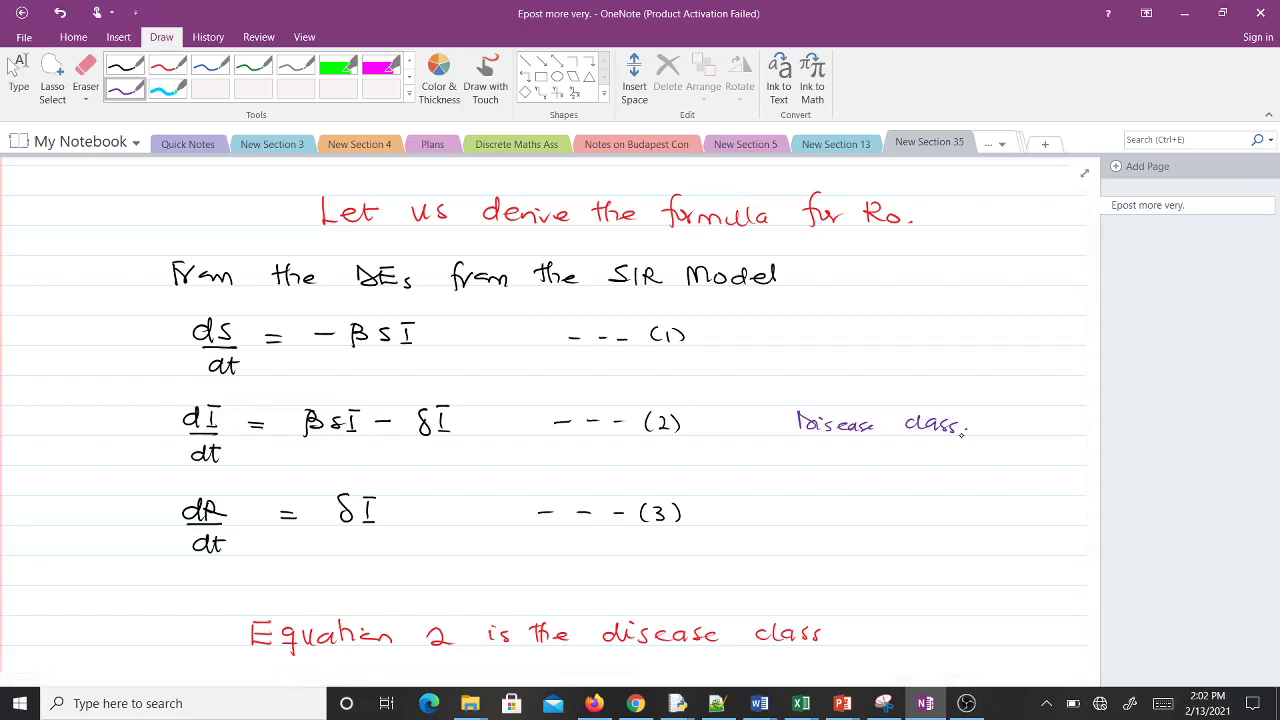
pyautogui.scroll(-5, 544, 420)
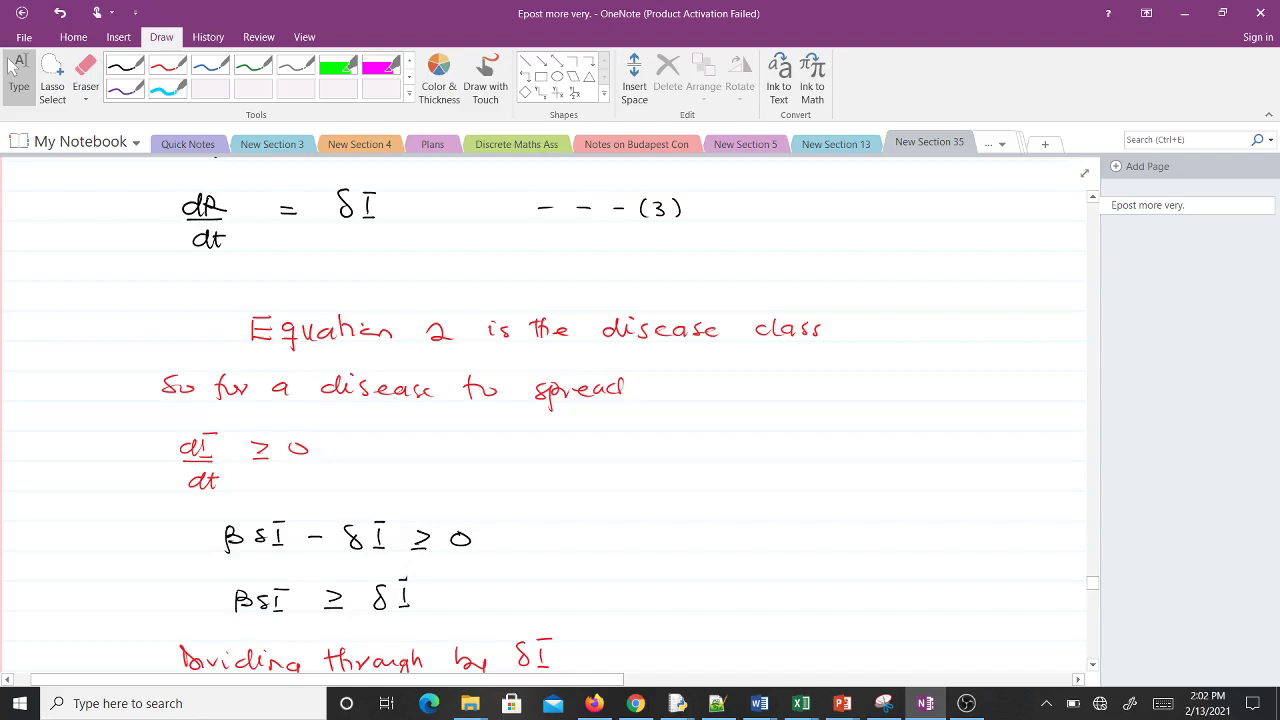
pyautogui.moveTo(197, 440); pyautogui.dragTo(202, 450)
# In red ink, underline βSI in equation (2) and mark the minus sign in βSI − δI ≥ 0
pyautogui.scroll(3, 274, 476)
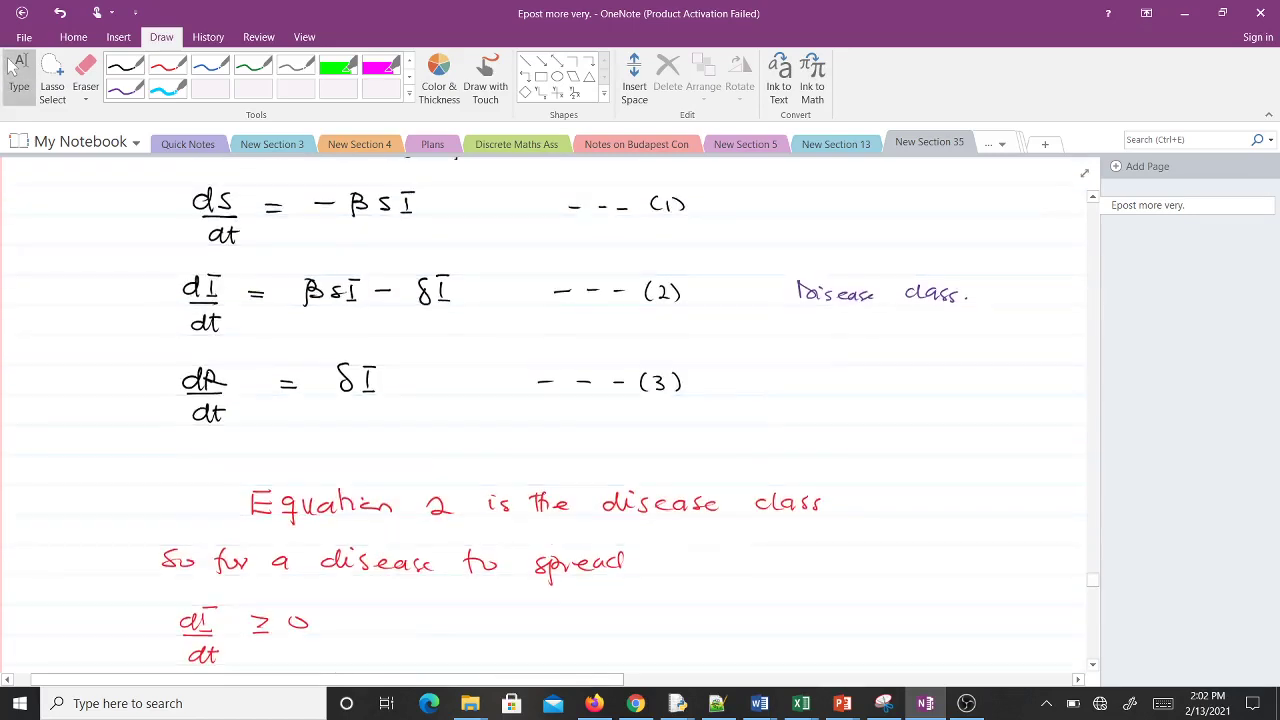
pyautogui.click(168, 65)
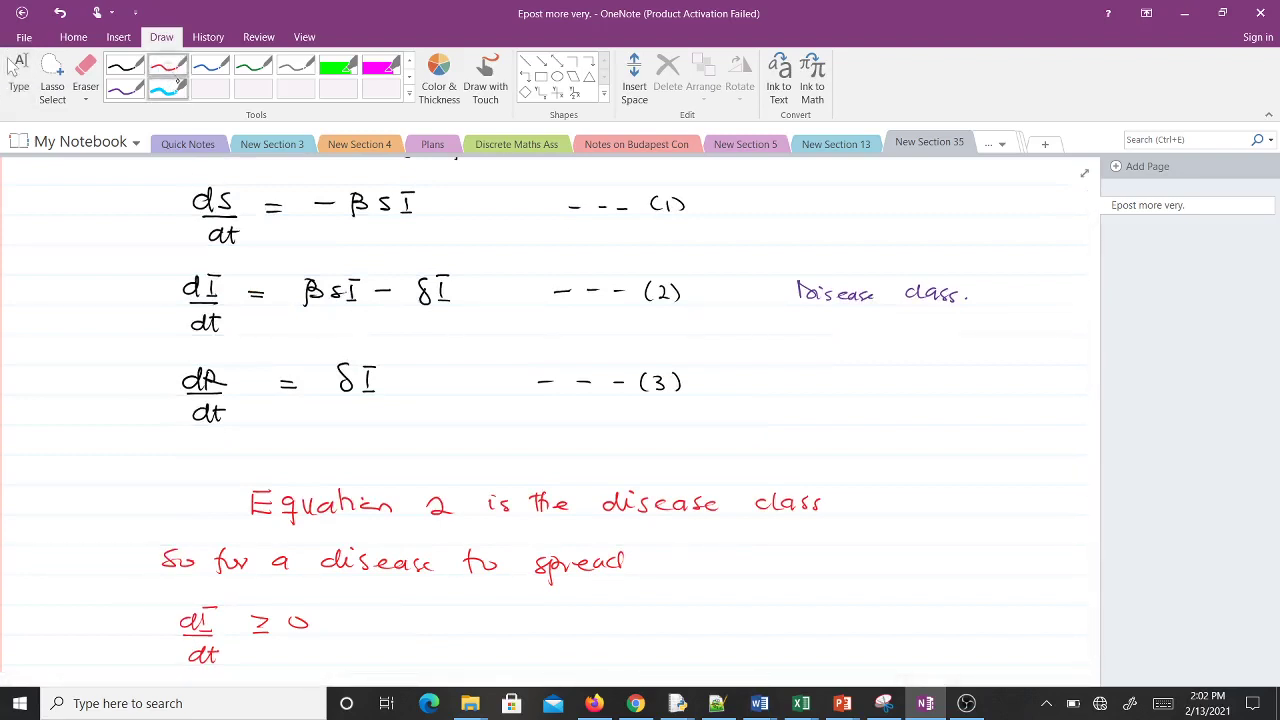
pyautogui.moveTo(344, 322); pyautogui.dragTo(392, 312)
pyautogui.scroll(-5, 12, 66)
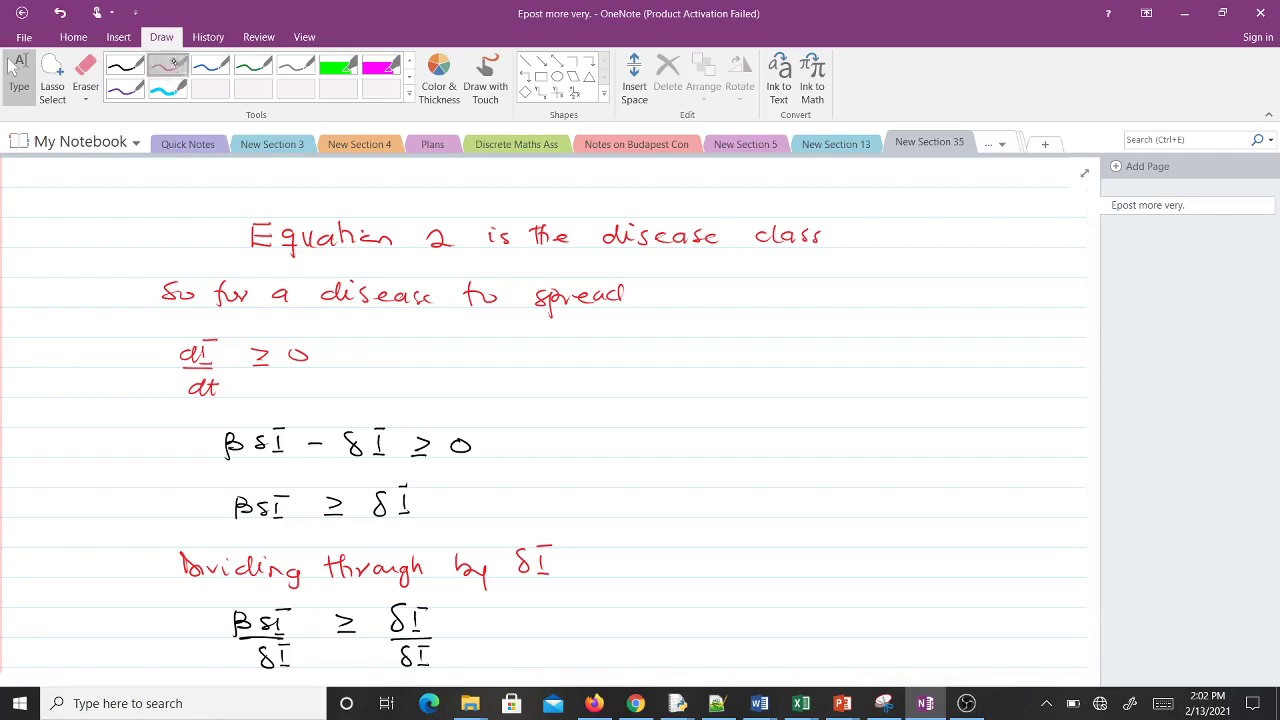
pyautogui.moveTo(303, 467); pyautogui.dragTo(322, 463)
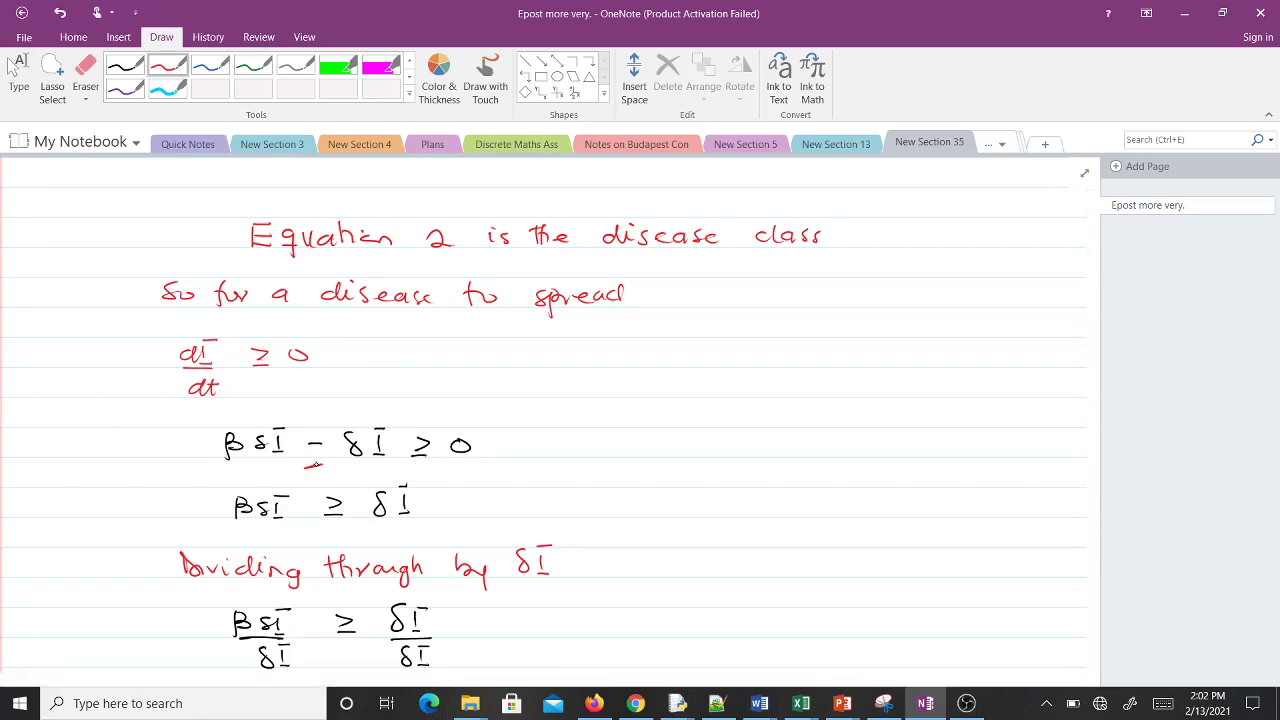
# Draw a curved arrow under δI ≥ 0 and underline δI in darker ink
pyautogui.moveTo(358, 466); pyautogui.dragTo(456, 476)
pyautogui.click(125, 88)
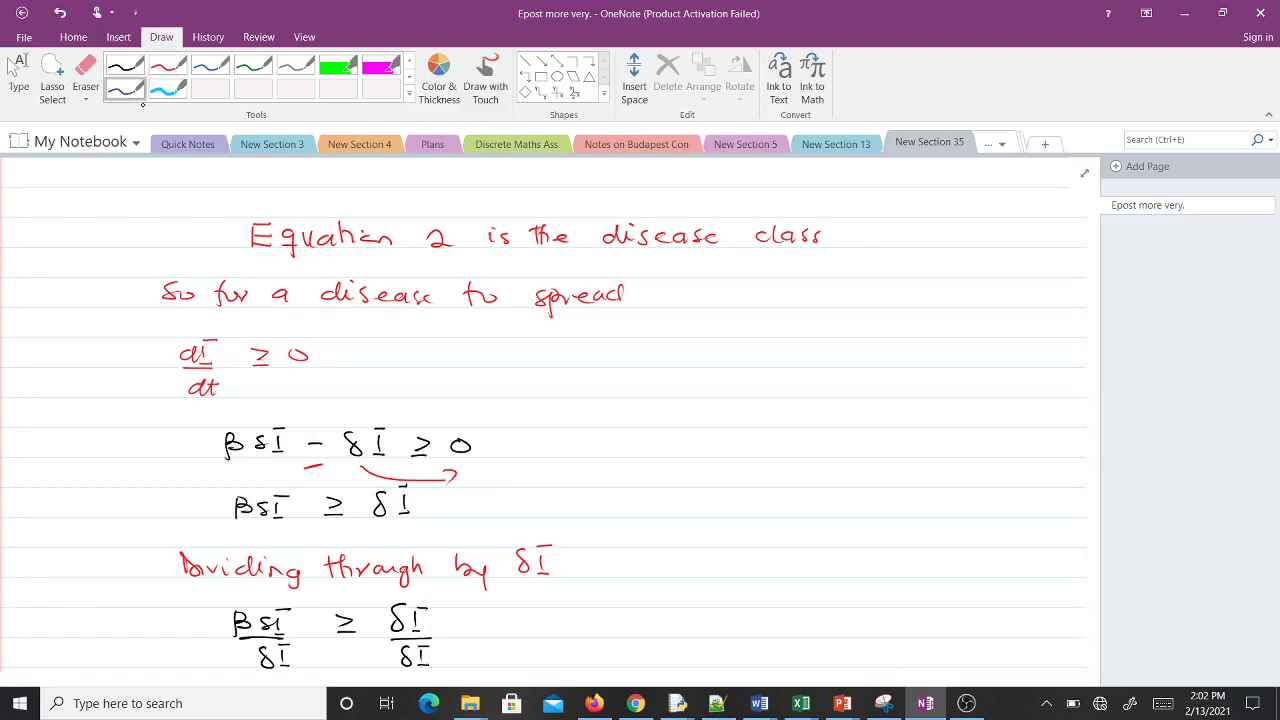
pyautogui.moveTo(525, 586); pyautogui.dragTo(546, 577)
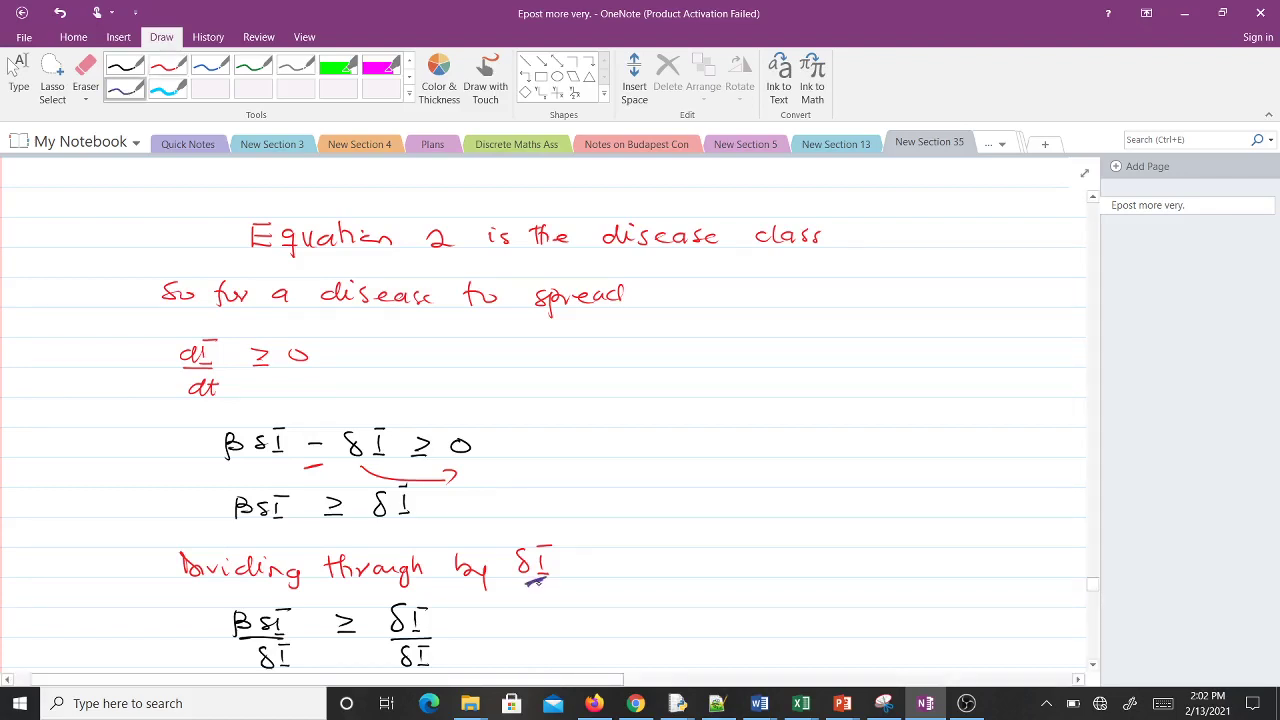
pyautogui.scroll(-3, 540, 420)
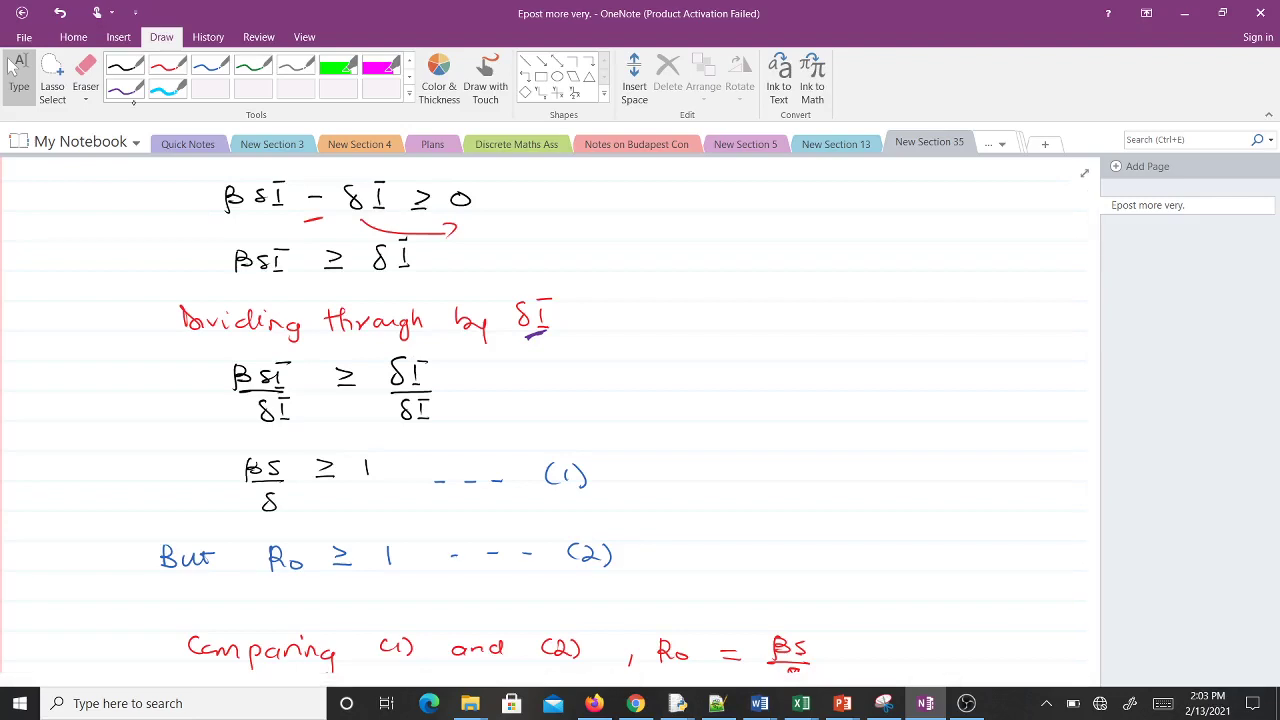
# Strike through δI in the numerator and denominator of the divided fraction so they cancel
pyautogui.moveTo(397, 421)
pyautogui.mouseDown()
pyautogui.moveTo(436, 401)
pyautogui.moveTo(435, 363)
pyautogui.mouseUp()
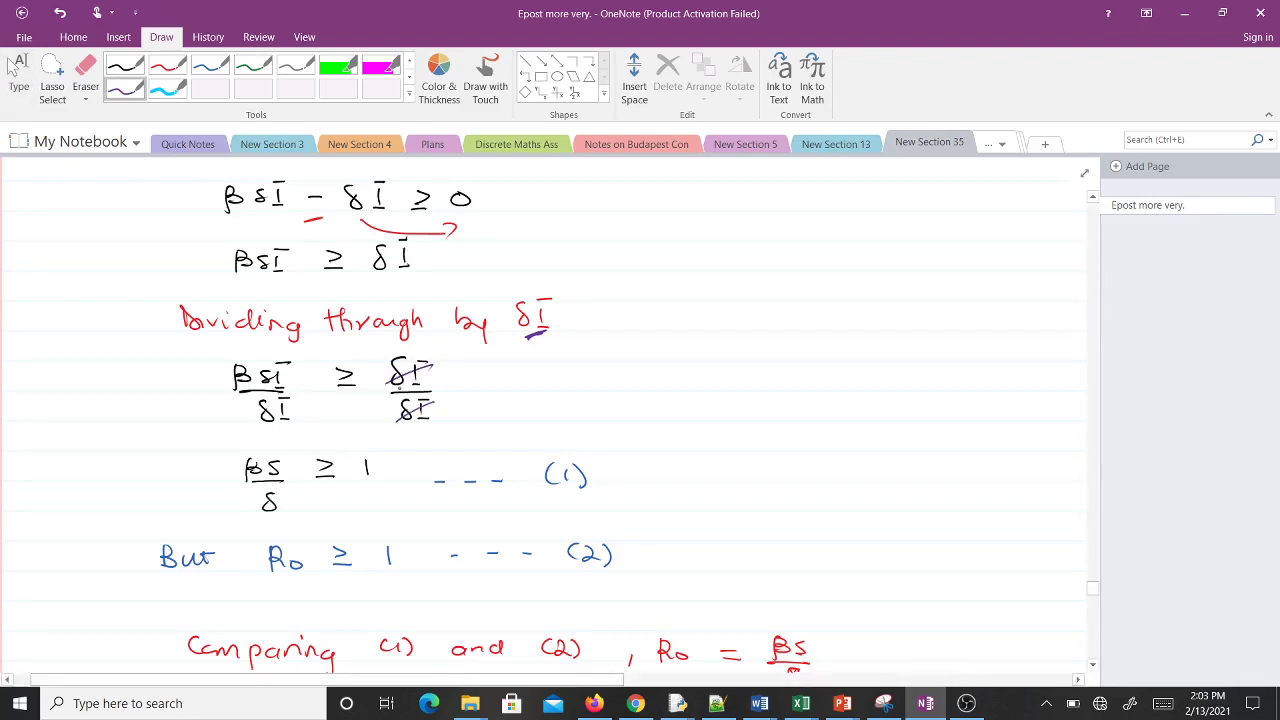
pyautogui.moveTo(278, 411); pyautogui.dragTo(291, 369)
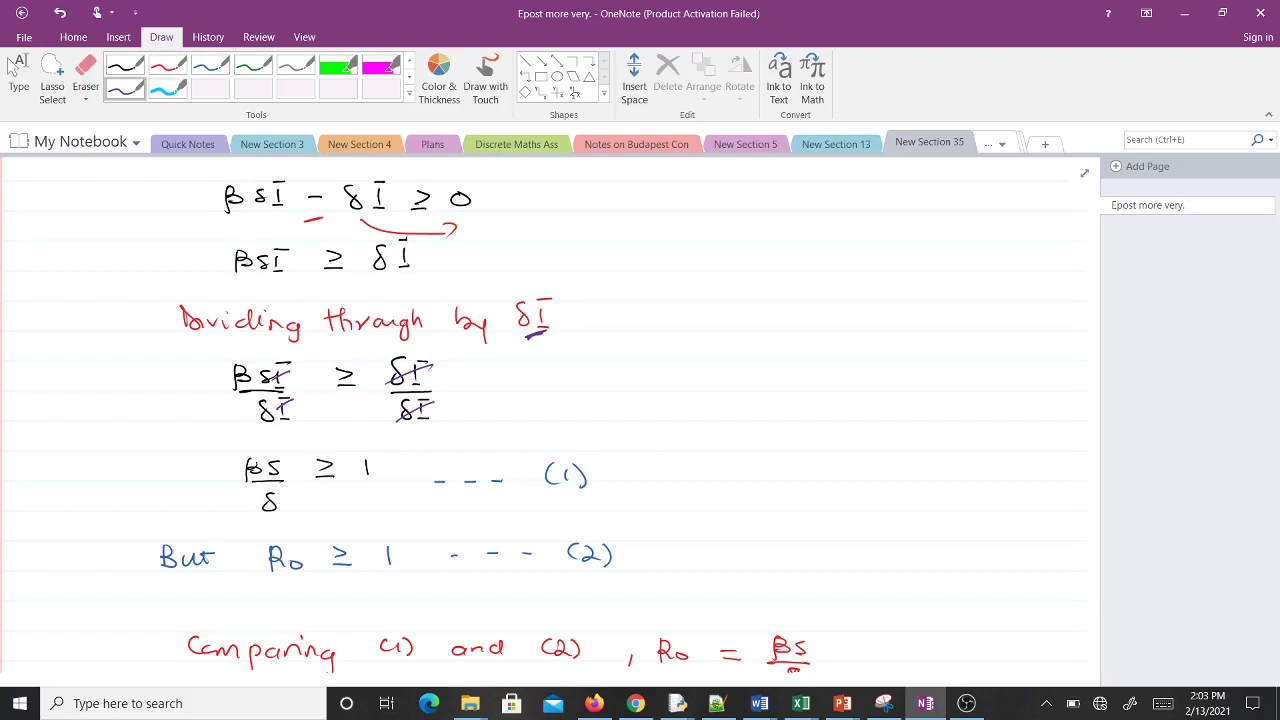
pyautogui.click(168, 66)
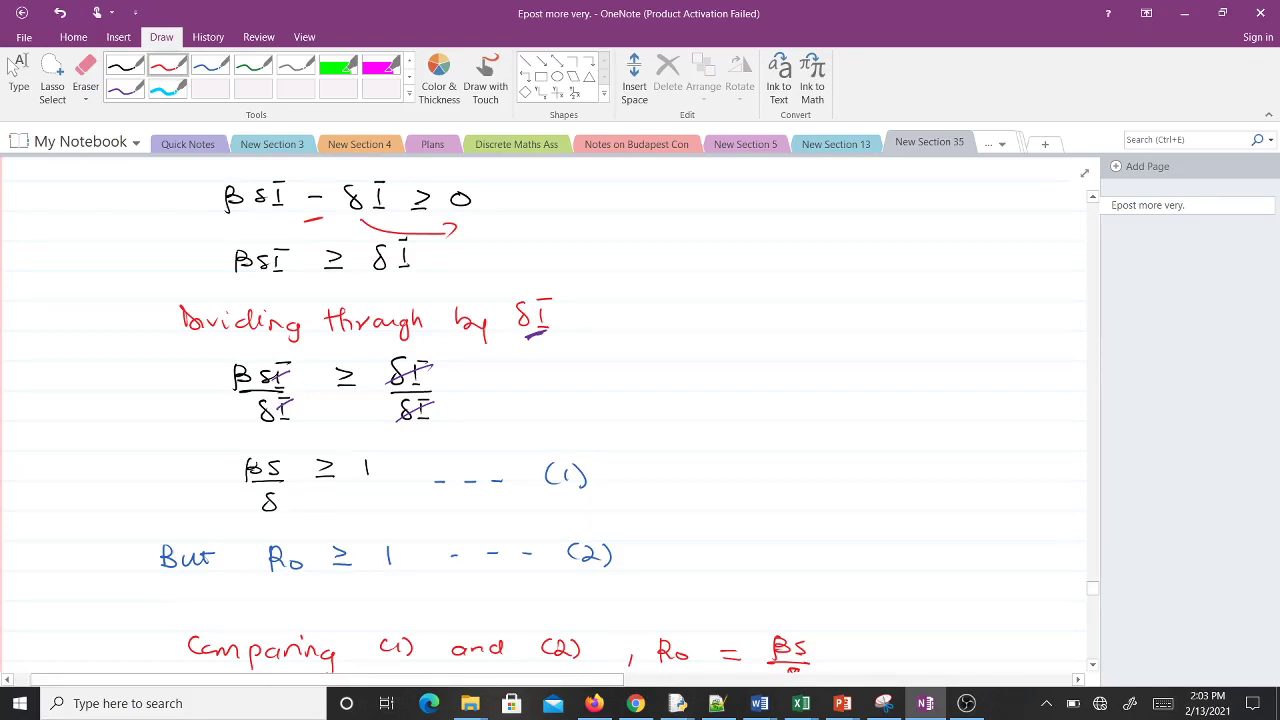
# Draw a red arrow from Ro to δ and replace γ with δ in the boxed Ro = βSo/δ
pyautogui.scroll(-4, 543, 410)
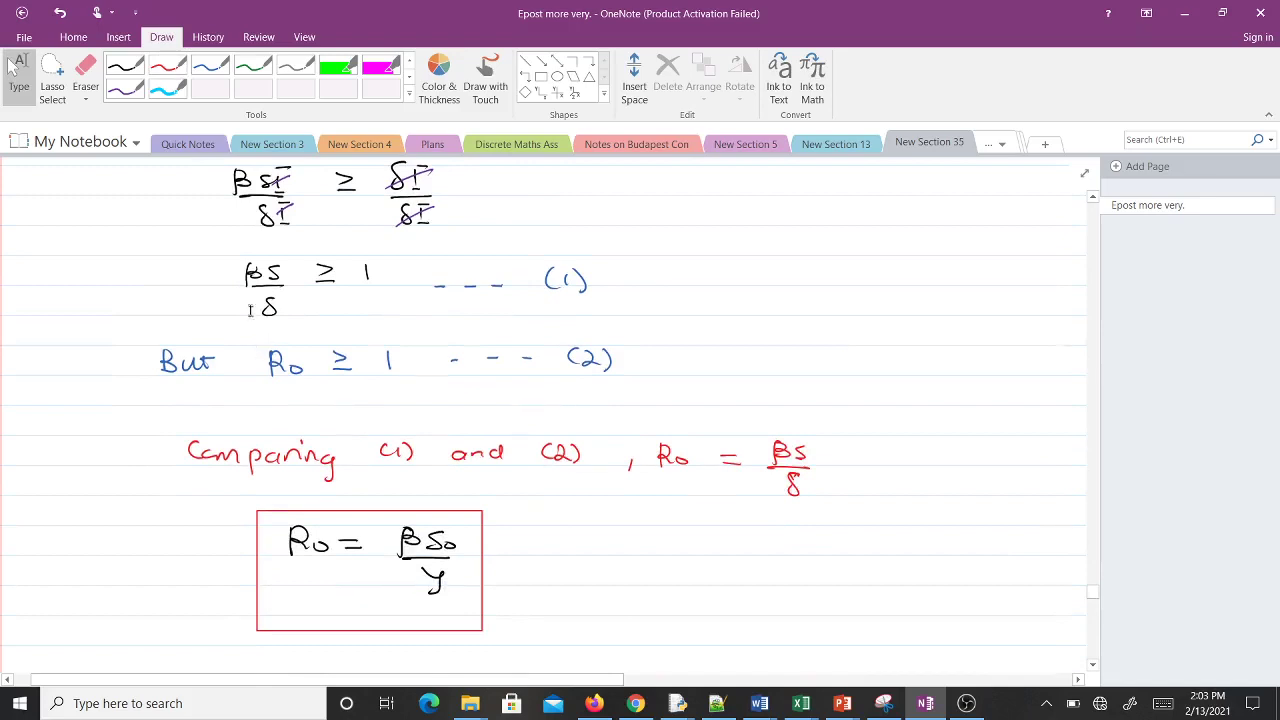
pyautogui.click(168, 65)
pyautogui.moveTo(270, 338); pyautogui.dragTo(277, 330)
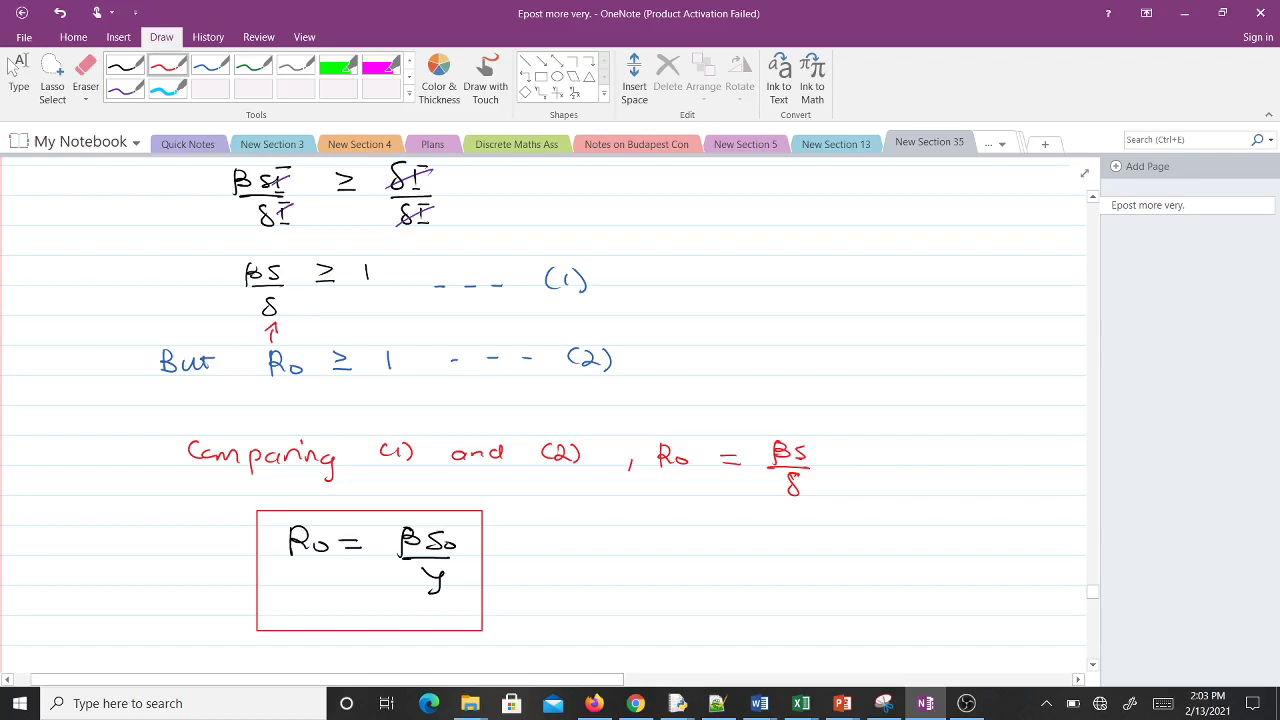
pyautogui.click(85, 70)
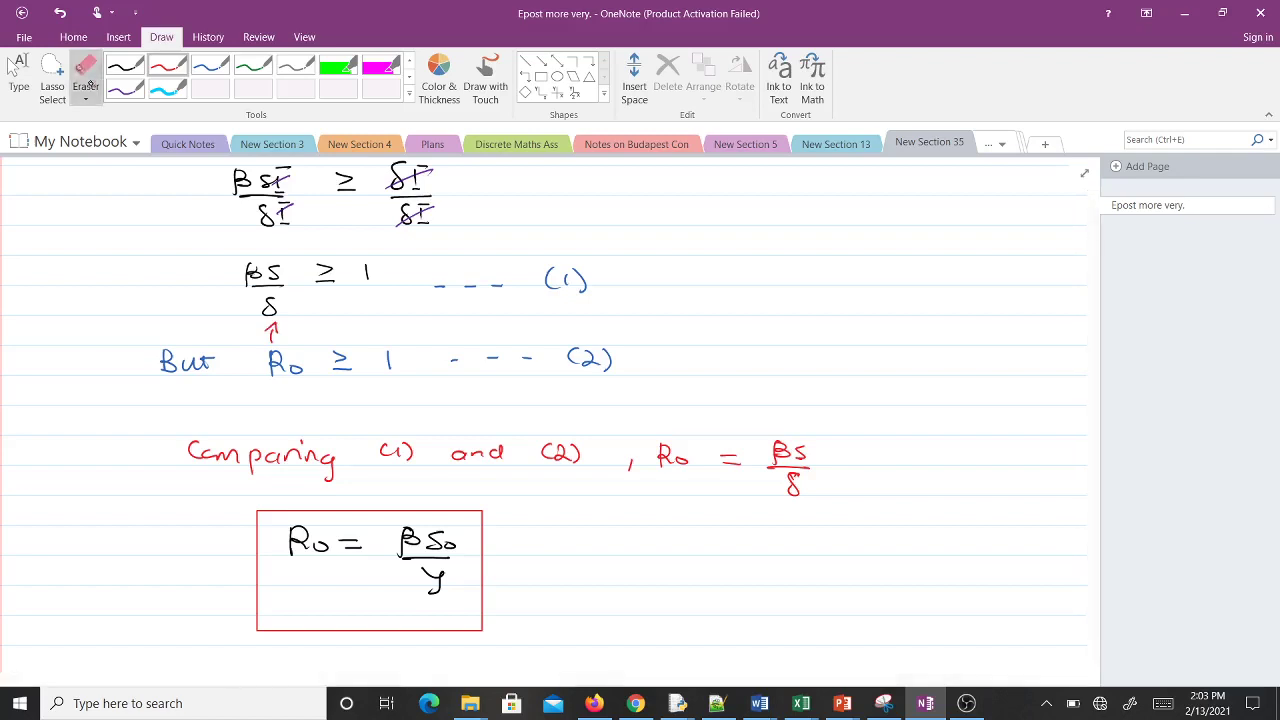
pyautogui.click(434, 582)
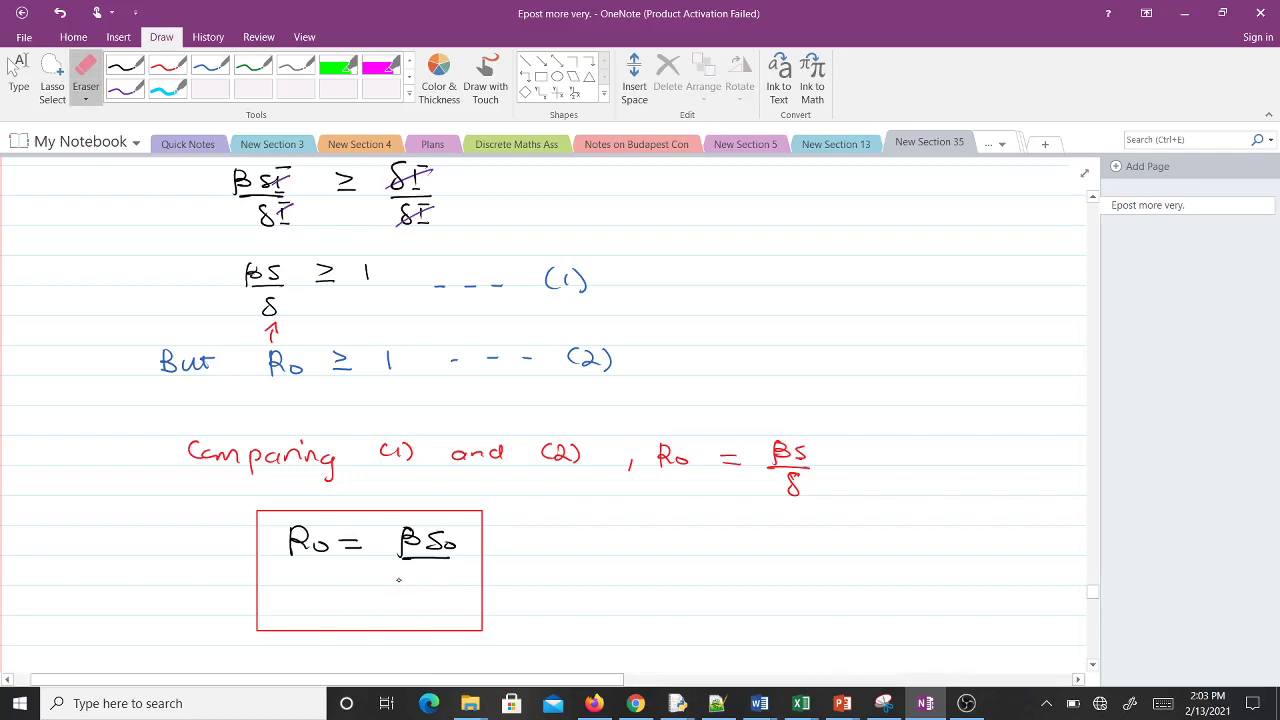
pyautogui.click(125, 88)
pyautogui.moveTo(428, 566); pyautogui.dragTo(418, 582)
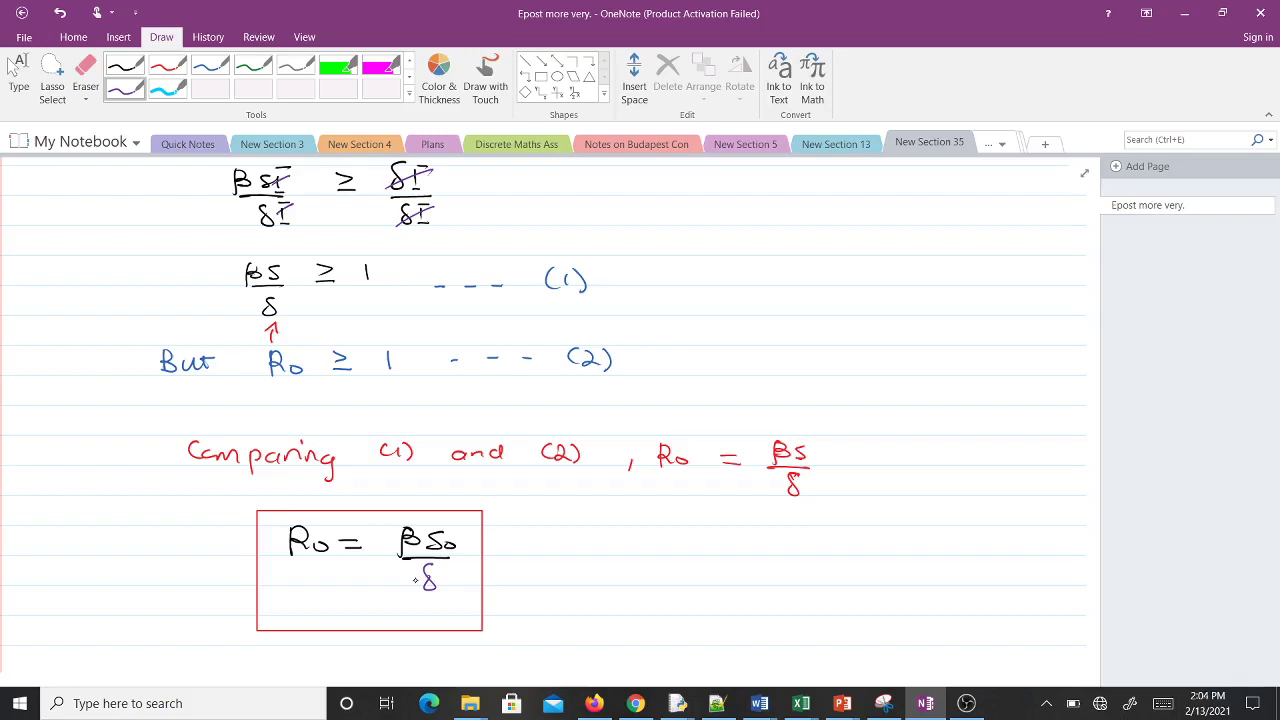
pyautogui.click(212, 74)
# In blue ink, write N = So beside the boxed formula and Ro = βN/δ below it
pyautogui.moveTo(793, 549)
pyautogui.mouseDown()
pyautogui.moveTo(794, 532)
pyautogui.moveTo(815, 532)
pyautogui.mouseUp()
pyautogui.moveTo(824, 535); pyautogui.dragTo(836, 535)
pyautogui.moveTo(824, 540); pyautogui.dragTo(877, 542)
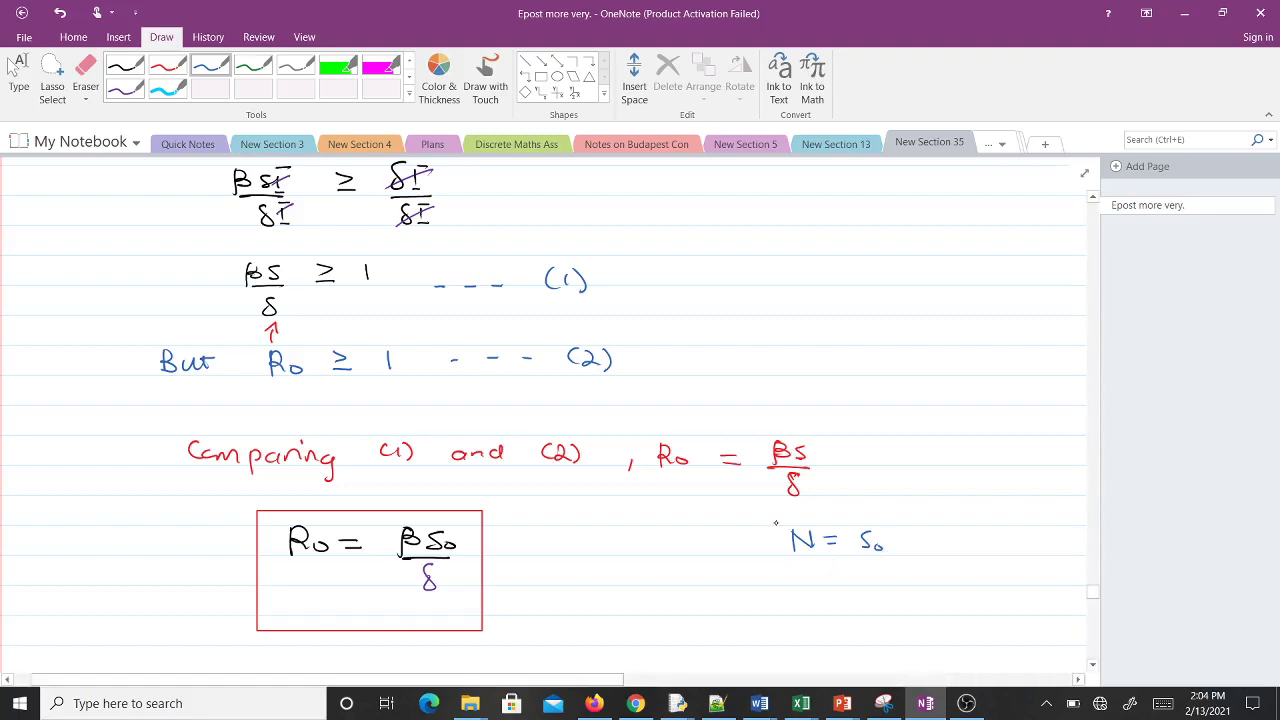
pyautogui.moveTo(708, 586); pyautogui.dragTo(724, 607)
pyautogui.moveTo(736, 597); pyautogui.dragTo(758, 596)
pyautogui.moveTo(740, 604)
pyautogui.mouseDown()
pyautogui.moveTo(790, 612)
pyautogui.moveTo(823, 594)
pyautogui.moveTo(826, 610)
pyautogui.mouseUp()
pyautogui.moveTo(794, 614)
pyautogui.mouseDown()
pyautogui.moveTo(830, 616)
pyautogui.moveTo(818, 644)
pyautogui.mouseUp()
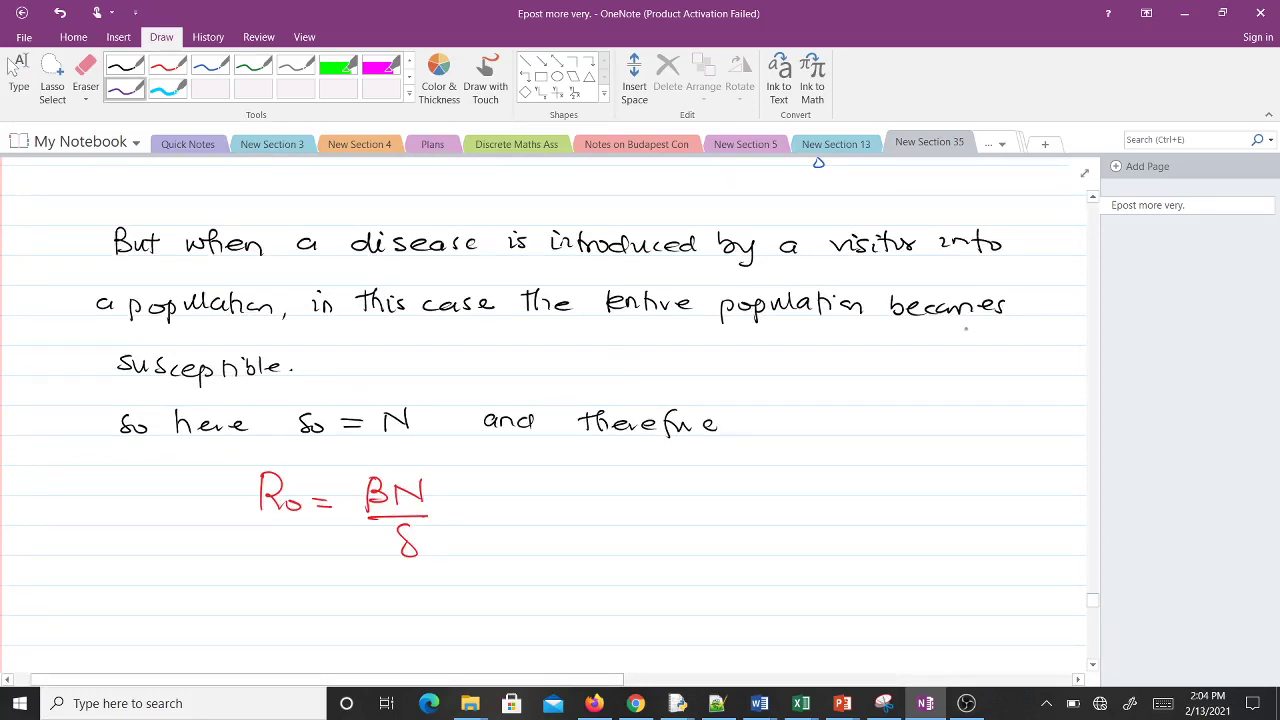
# Underline the full stop after 'susceptible' and draw brackets around Ro = βN/δ
pyautogui.moveTo(277, 386); pyautogui.dragTo(297, 380)
pyautogui.moveTo(482, 464); pyautogui.dragTo(485, 532)
pyautogui.moveTo(218, 466); pyautogui.dragTo(235, 525)
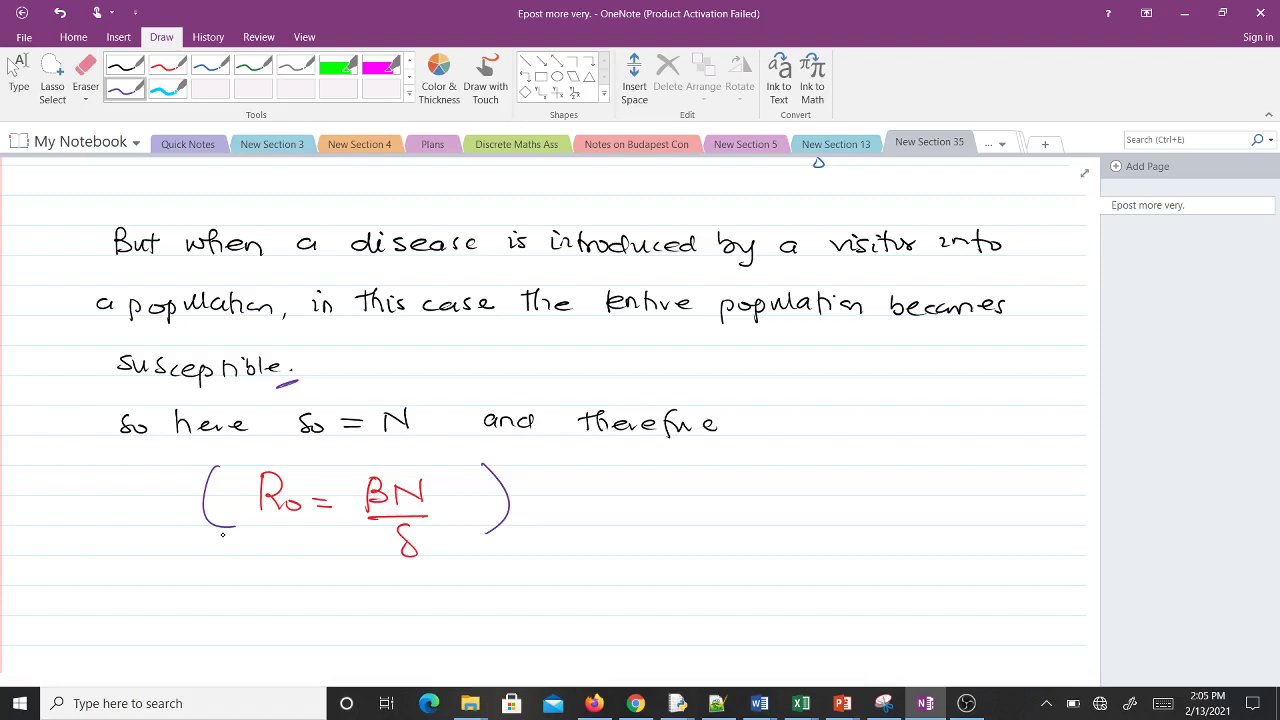
# Scroll down past the bracketed R0 = βN/δ to the LESSON 4 heading, Final Size Relation for SIR Model
pyautogui.scroll(-5, 222, 535)
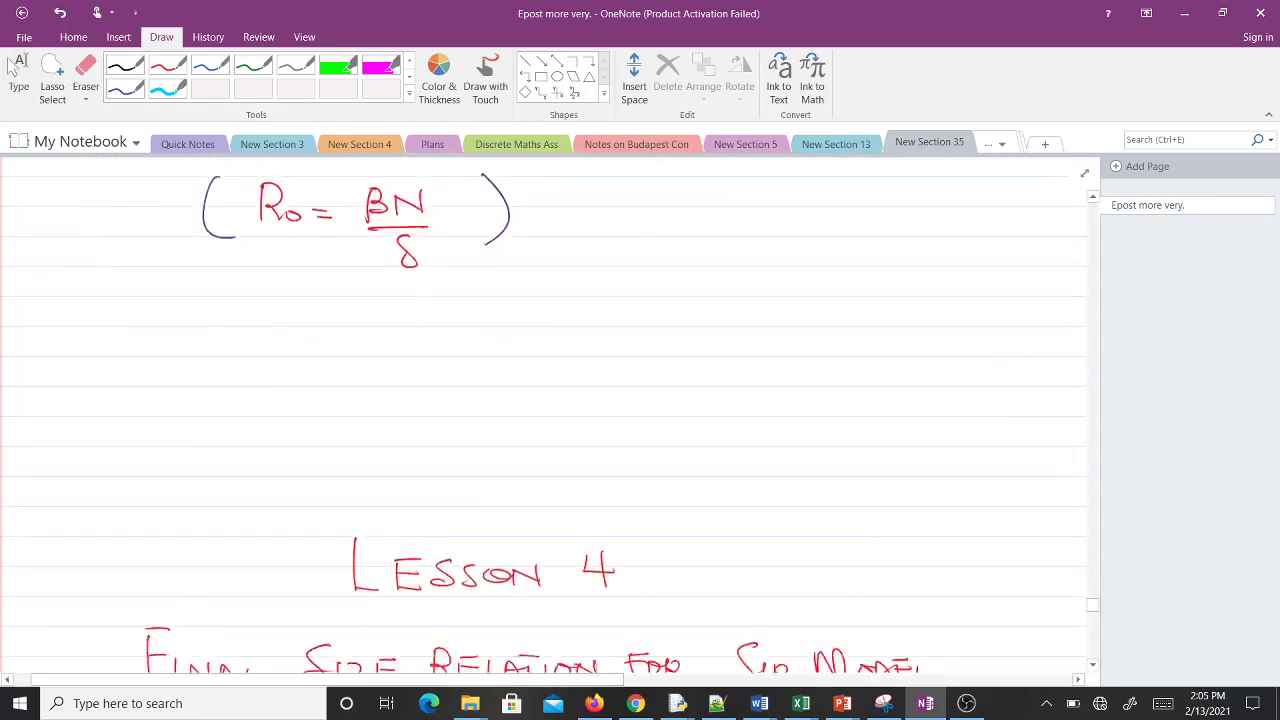